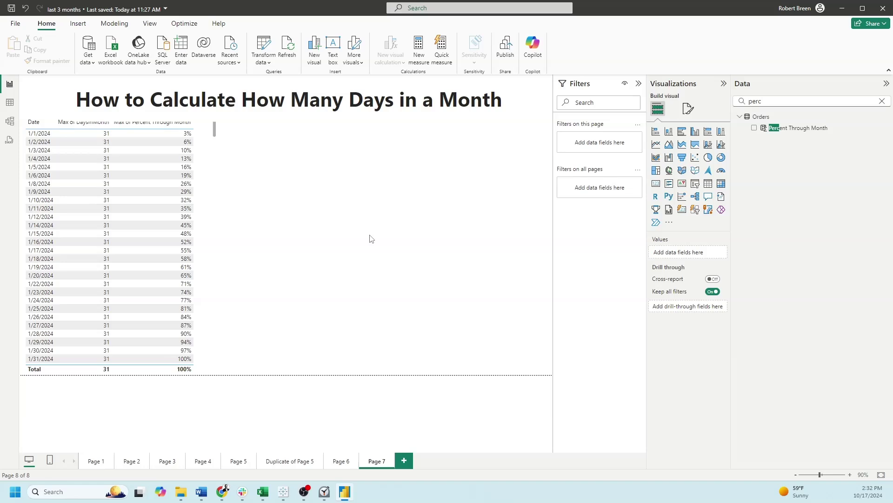
scroll(119, 209, "up", 1)
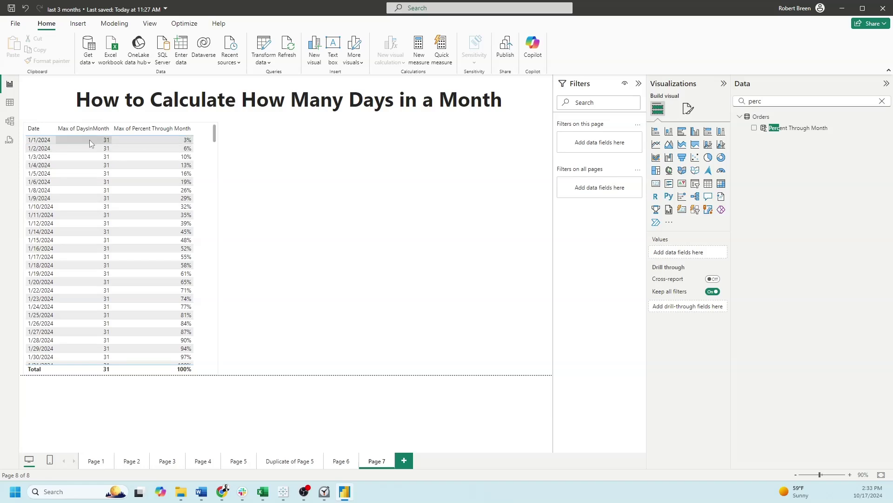
scroll(96, 145, "down", 5)
scroll(97, 155, "down", 5)
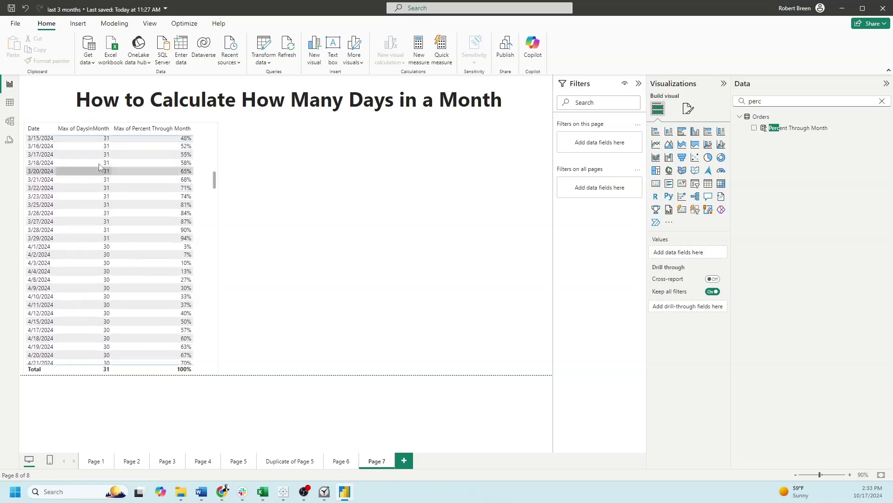
scroll(98, 164, "down", 5)
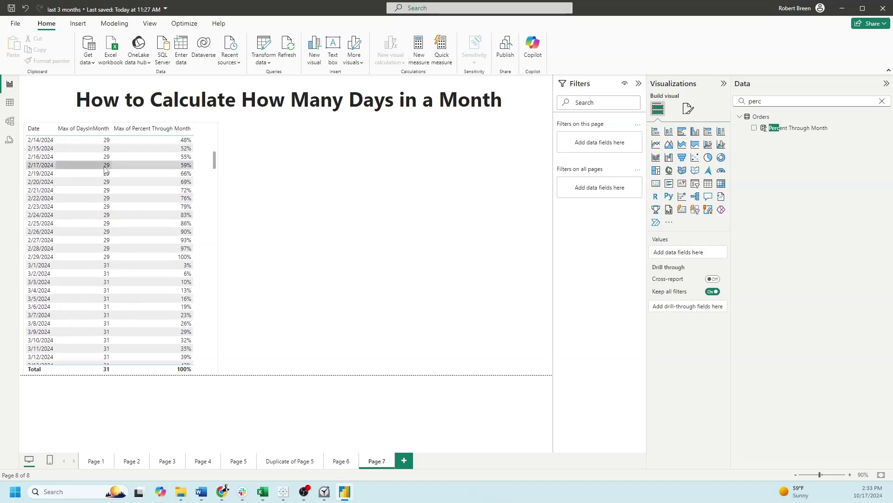
scroll(105, 170, "up", 10)
scroll(105, 170, "up", 5)
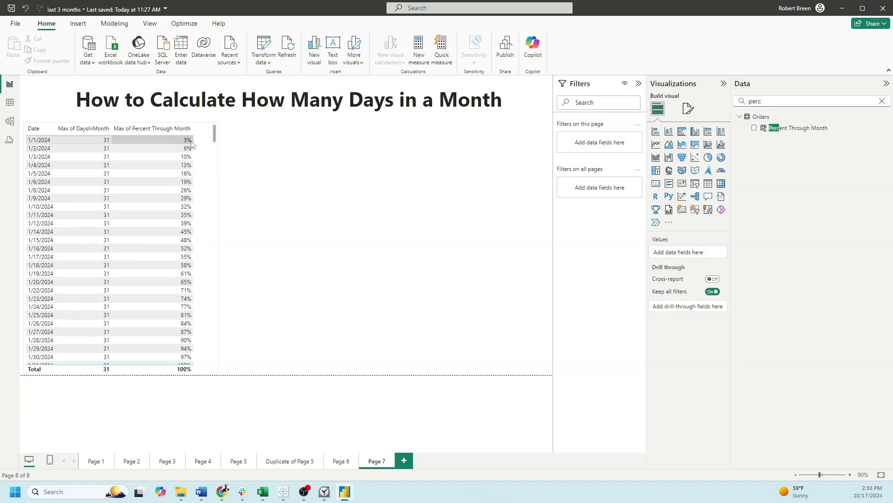
scroll(190, 143, "down", 2)
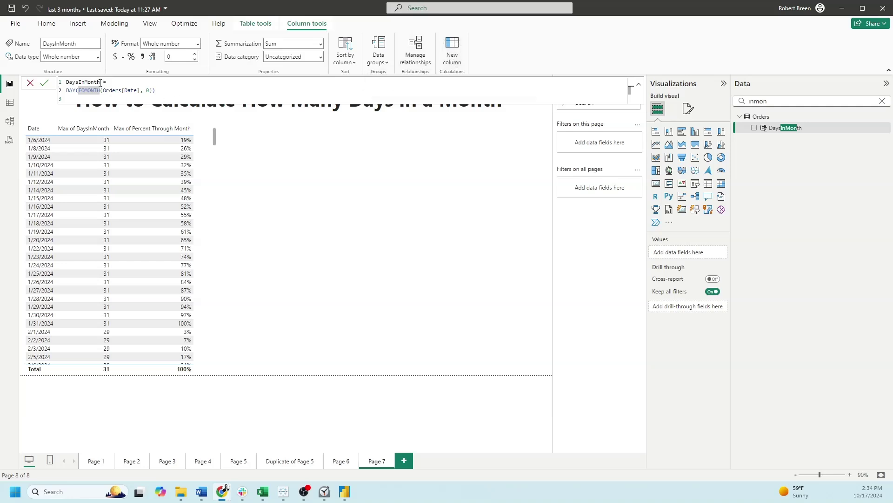
- Highlight the Orders[Date] and 0 arguments of EOMONTH in DAY(EOMONTH(Orders[Date], 0)), then select the table
left_click(124, 90)
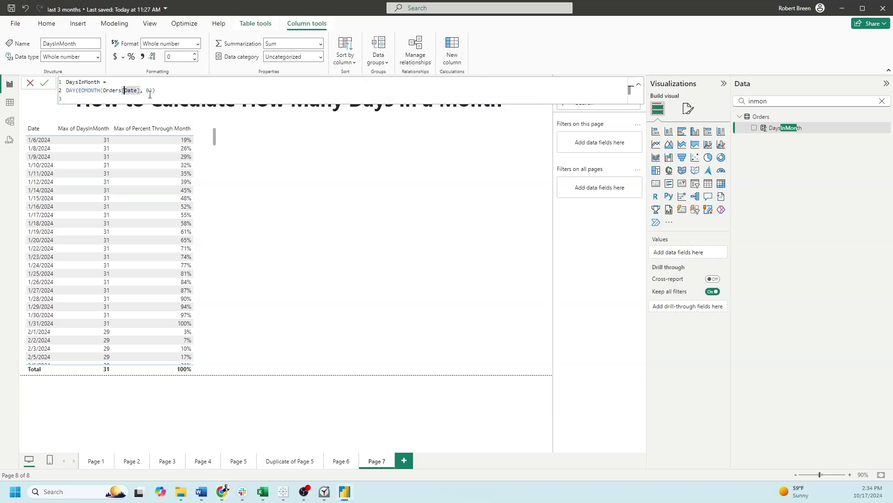
left_click(147, 91)
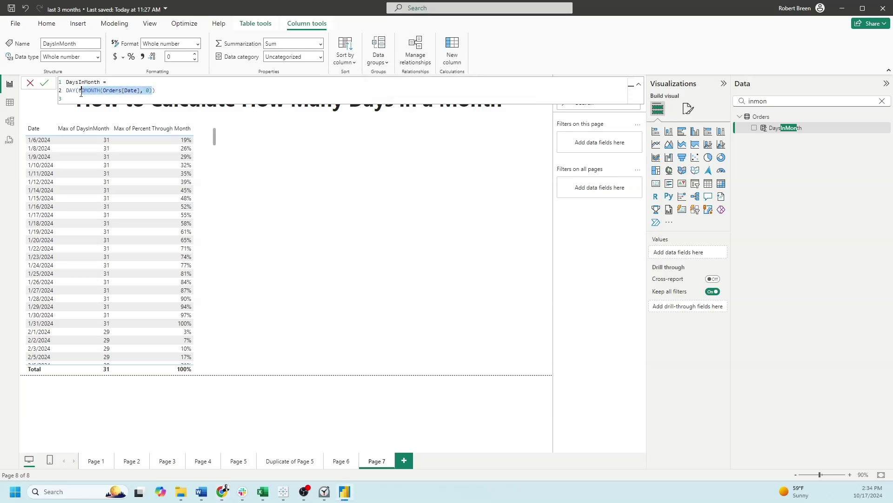
left_click_drag(147, 92, 79, 91)
double_click(132, 89)
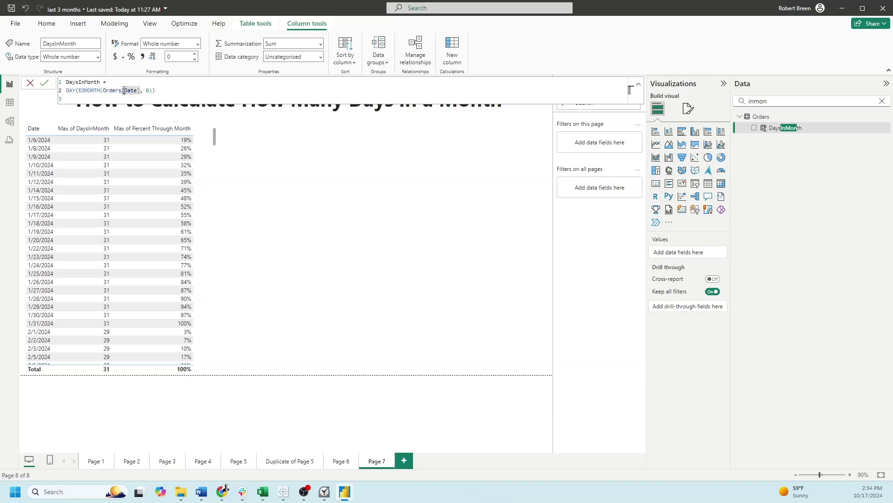
left_click(148, 91)
scroll(97, 208, "up", 2)
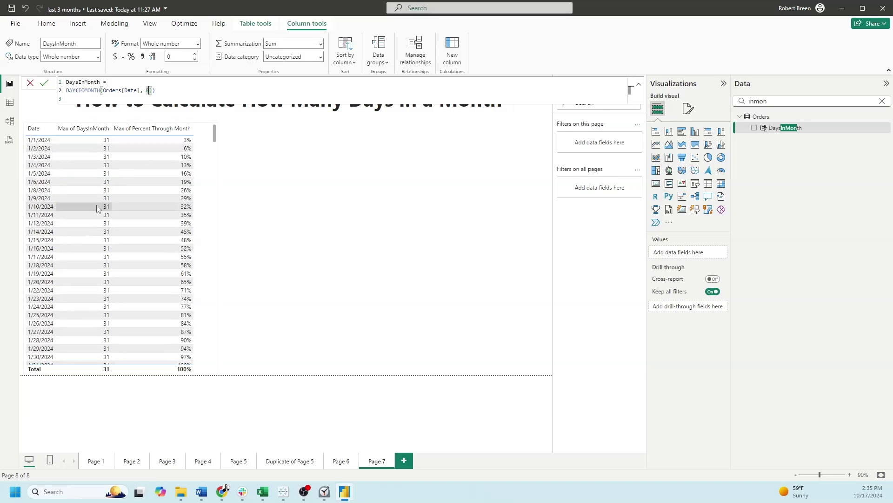
scroll(100, 144, "down", 5)
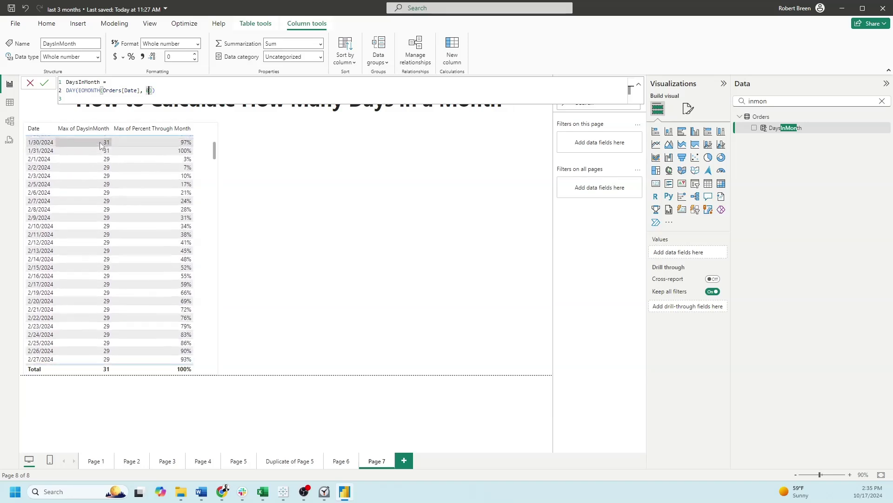
scroll(99, 168, "down", 1)
left_click(99, 189)
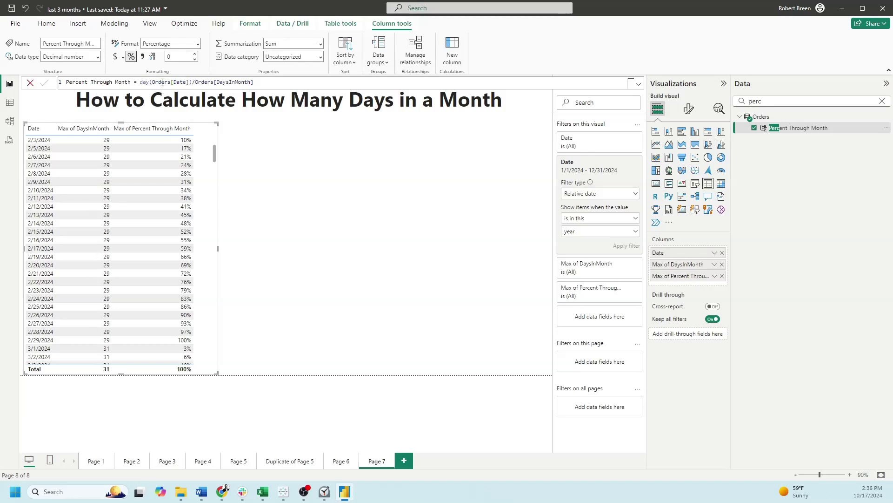
mouse_move(42, 175)
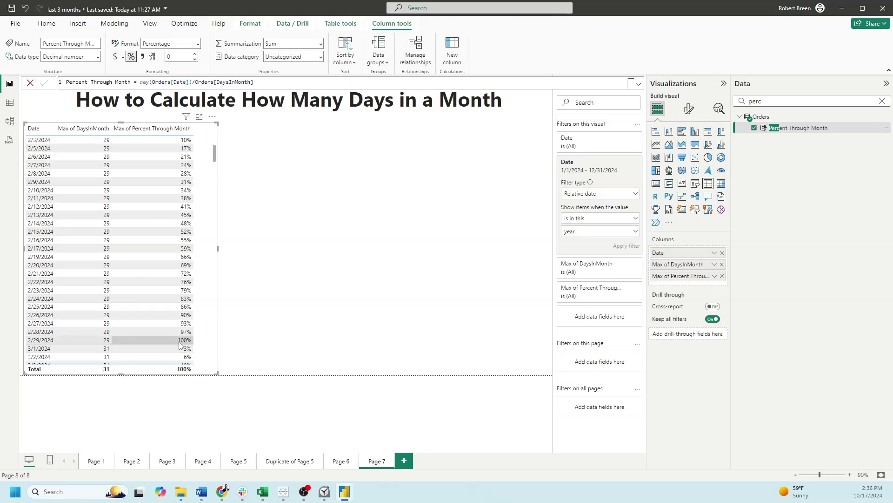
- Deselect the table so the report page shows only its page-level settings
left_click(327, 262)
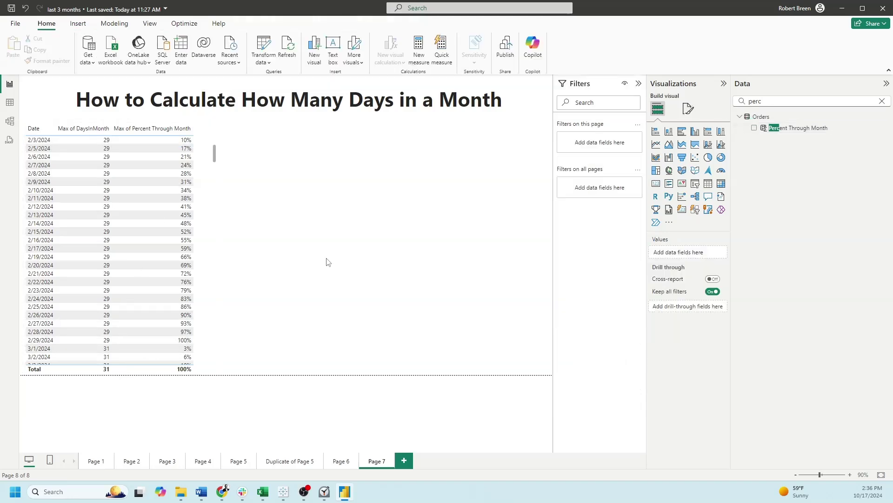